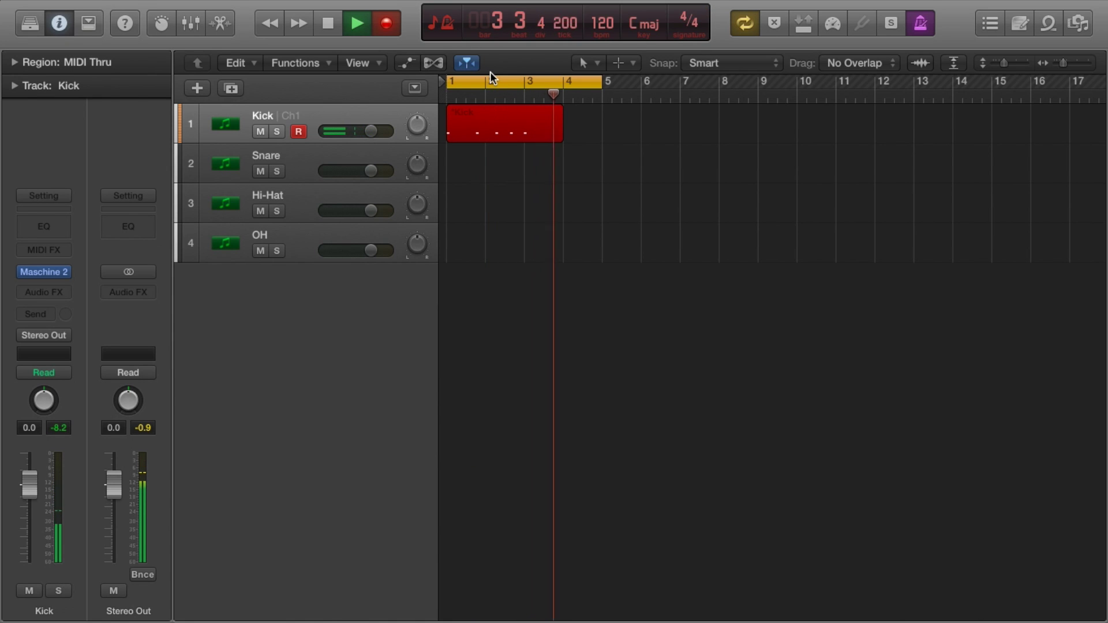
Step: Select the Snare track and then the Hi-Hat track to record their drum parts
left_click(298, 159)
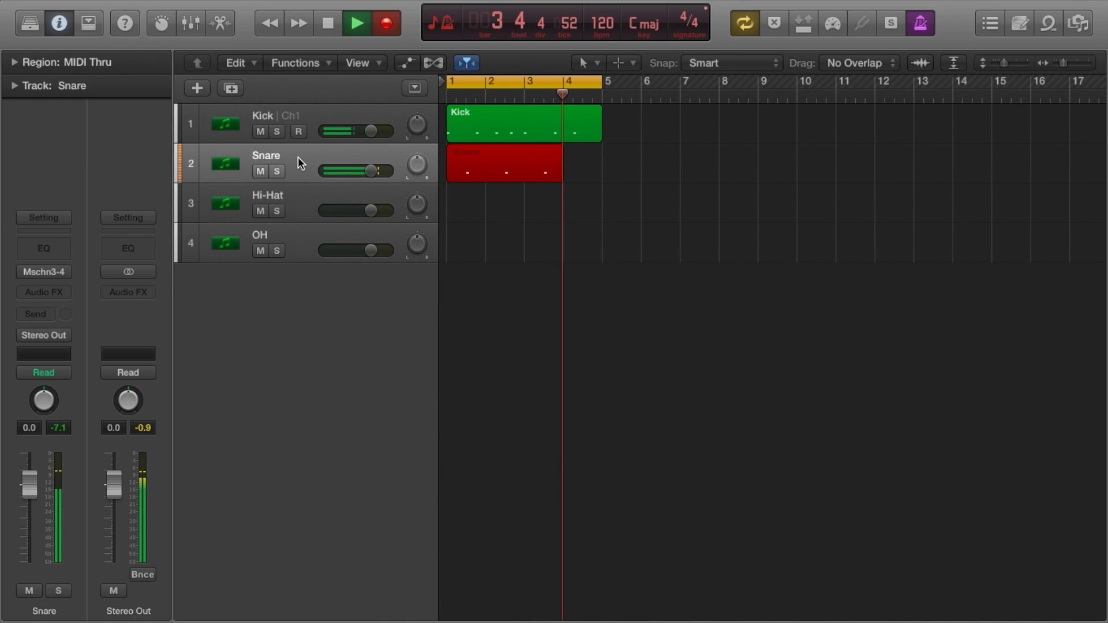
left_click(303, 197)
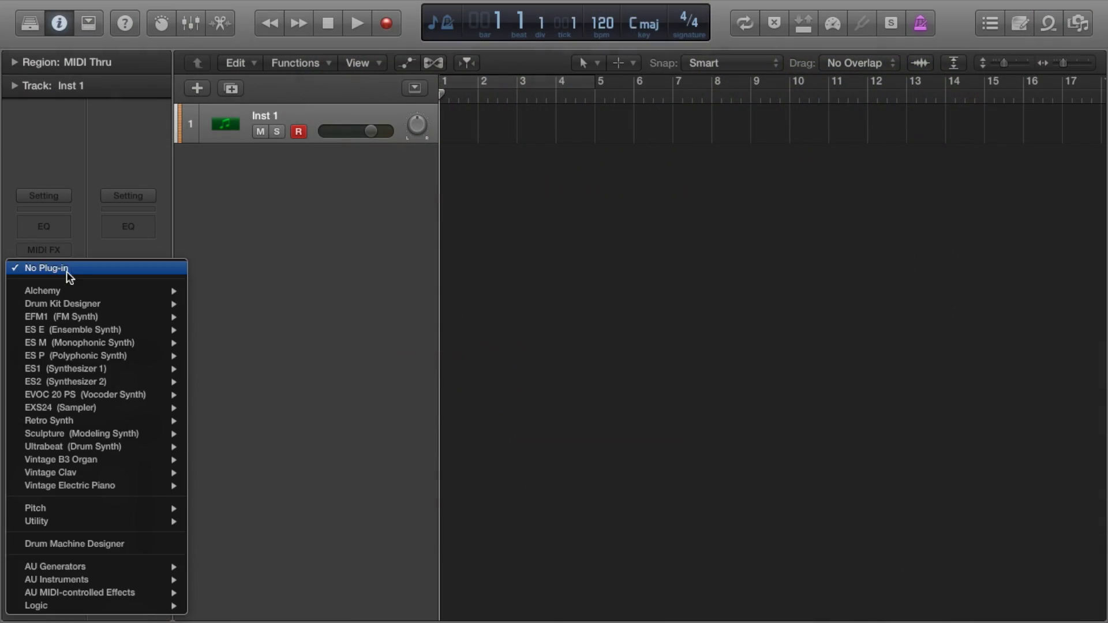
Step: Load Maschine 2 Multi-Output (16xStereo) on Inst 1 and close its plug-in window
mouse_move(122, 580)
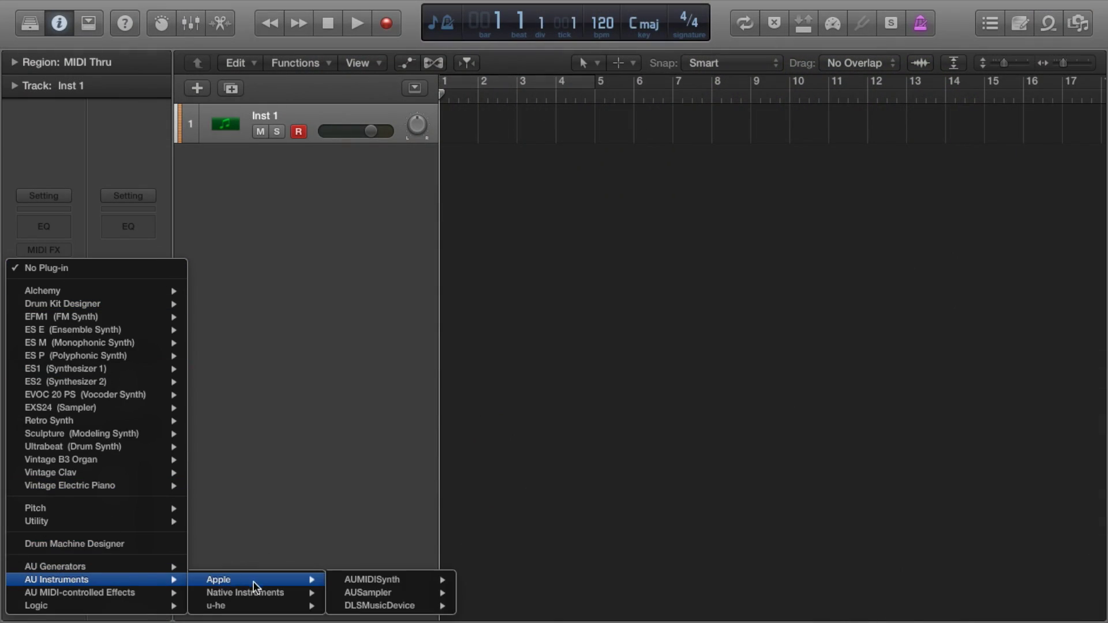
mouse_move(261, 592)
mouse_move(368, 582)
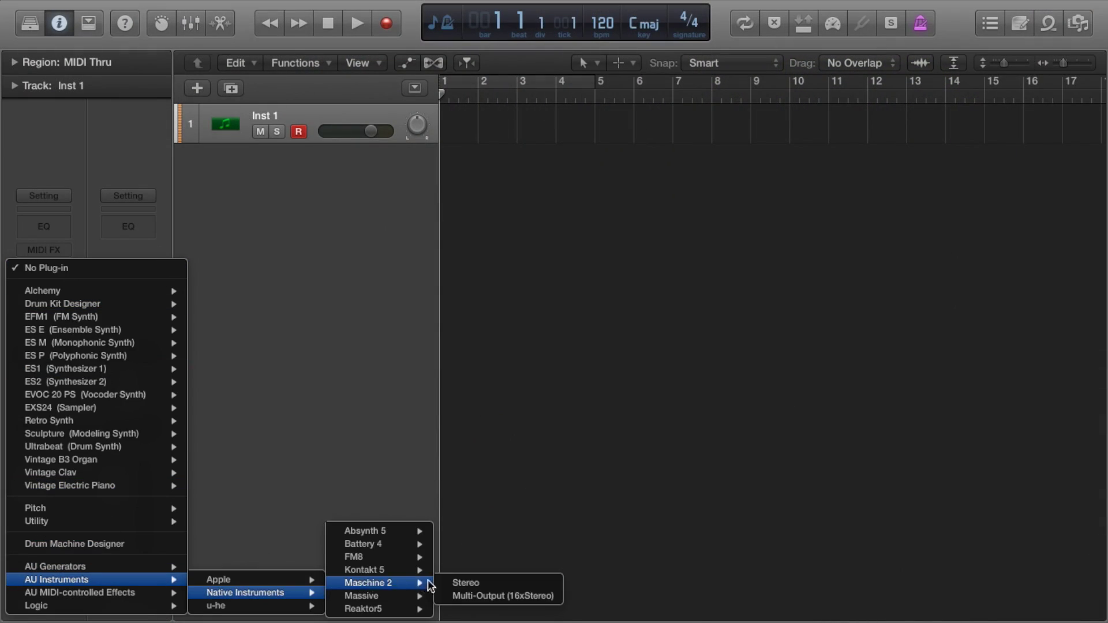
left_click(559, 597)
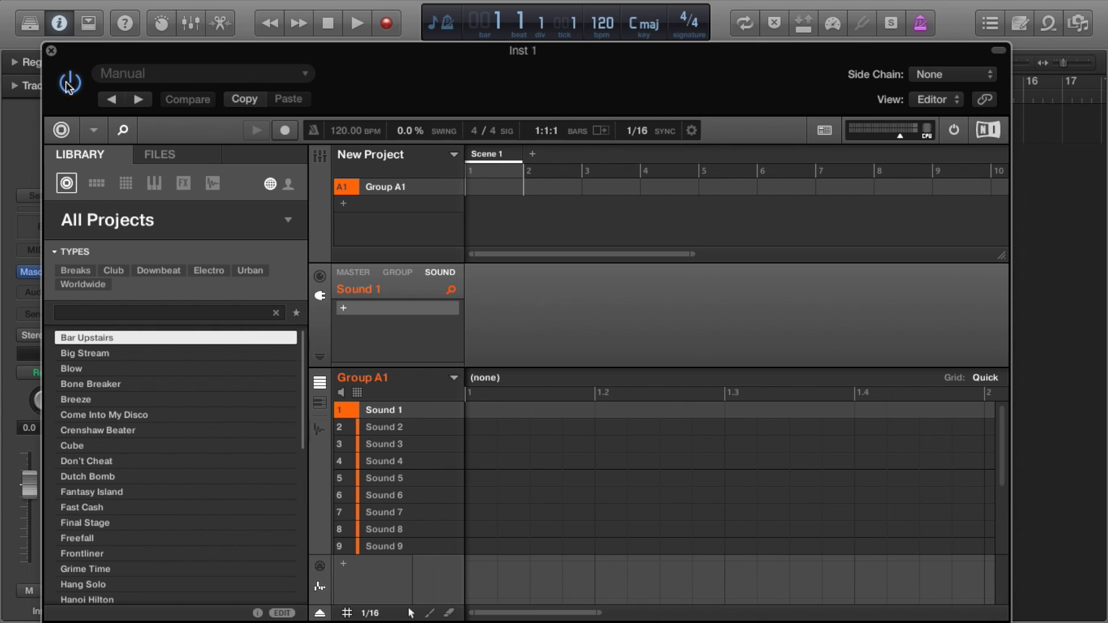
left_click(51, 51)
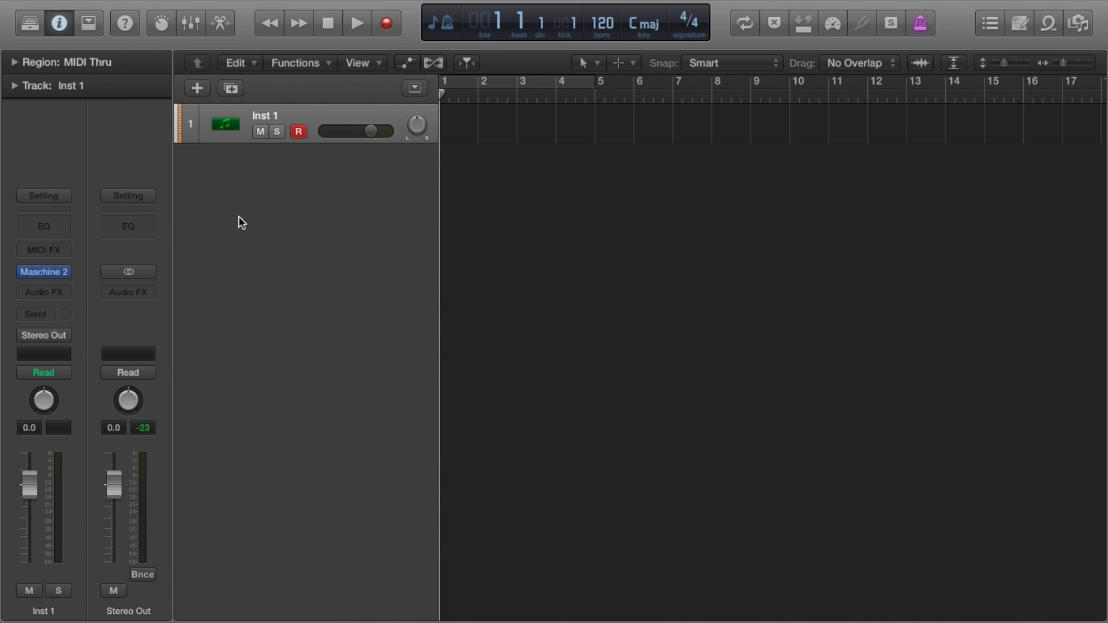
Step: Enlarge the Mixer and add three aux strips fed by Msc3-4, Msc5-6 and Msc7-8
key("x")
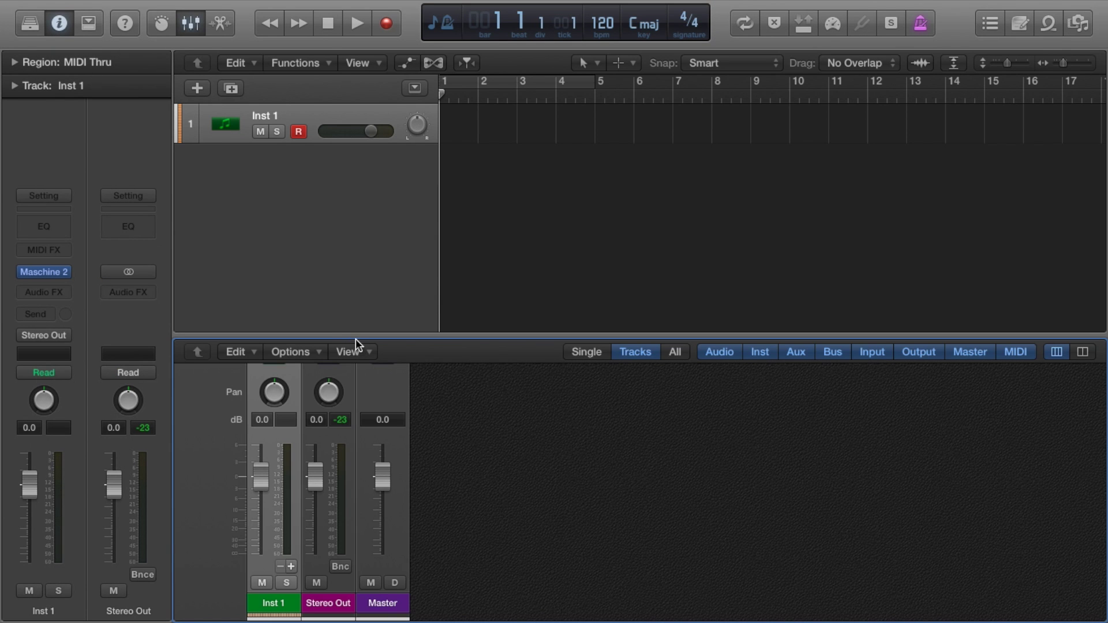
left_click_drag(356, 338, 403, 107)
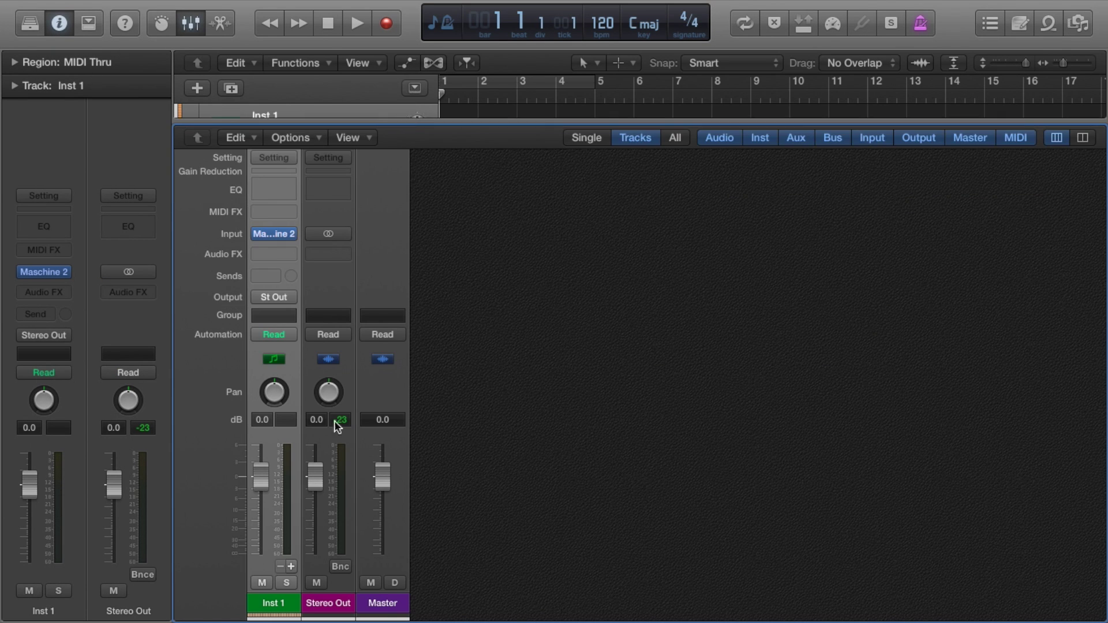
left_click(291, 566)
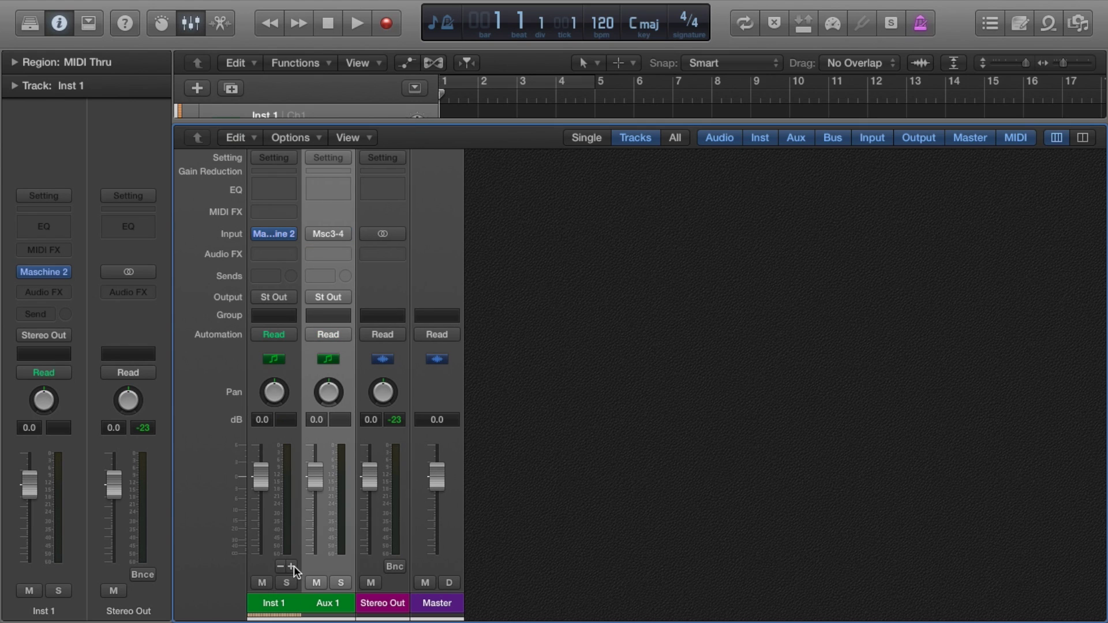
left_click(292, 566)
left_click(291, 566)
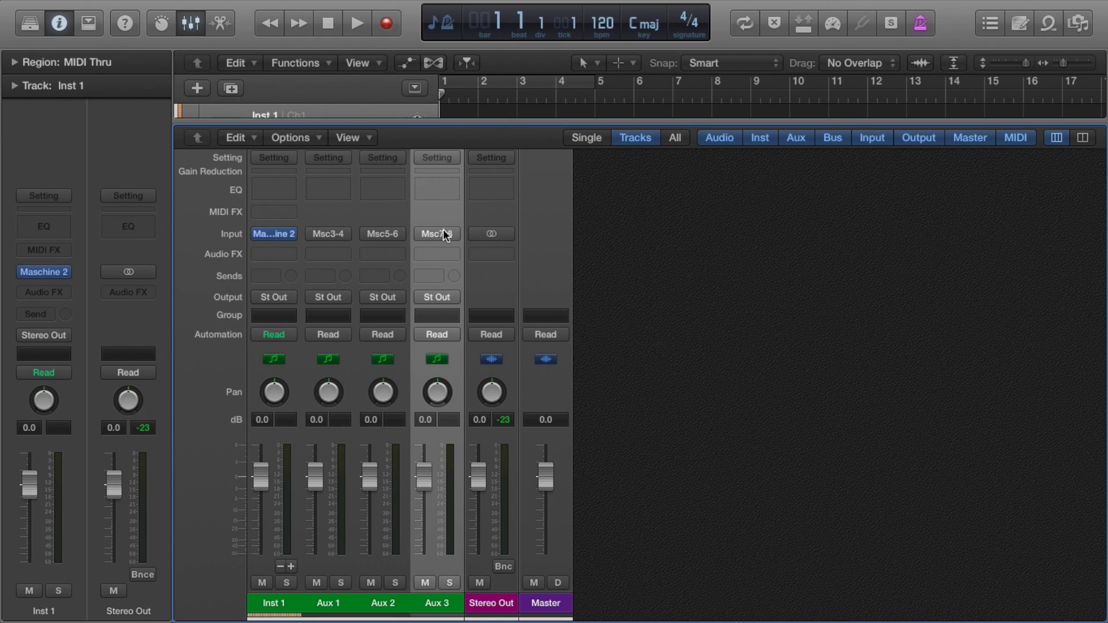
left_click_drag(487, 120, 487, 186)
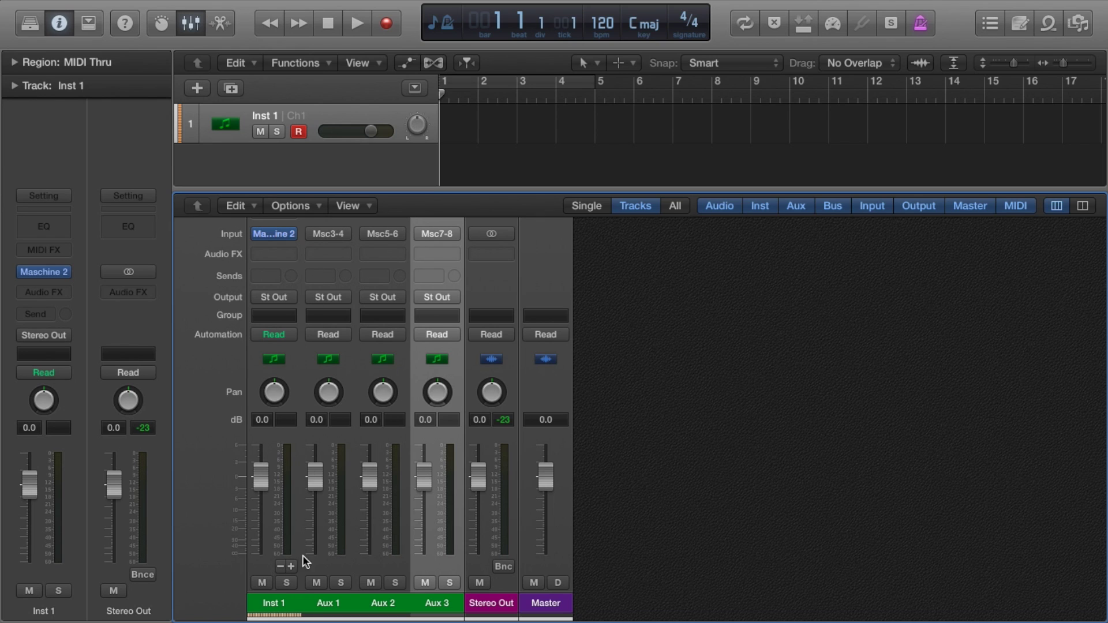
Step: Rename the four mixer strips Kick, Snare, Hi-Hat and OH
double_click(269, 609)
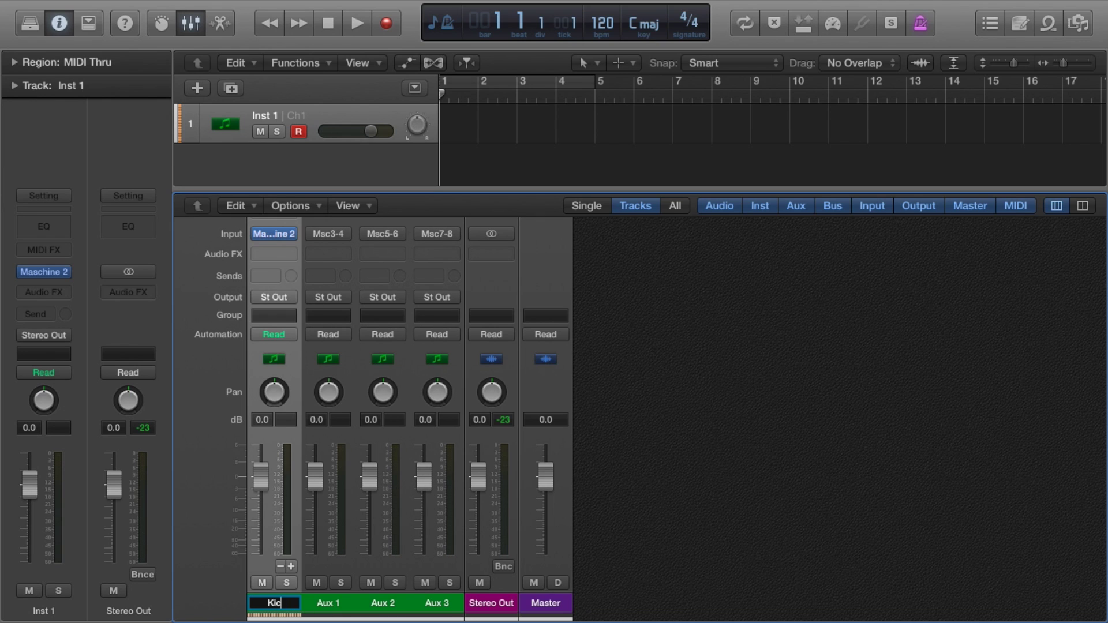
type("Kick")
key("Return")
double_click(328, 604)
type("Snare")
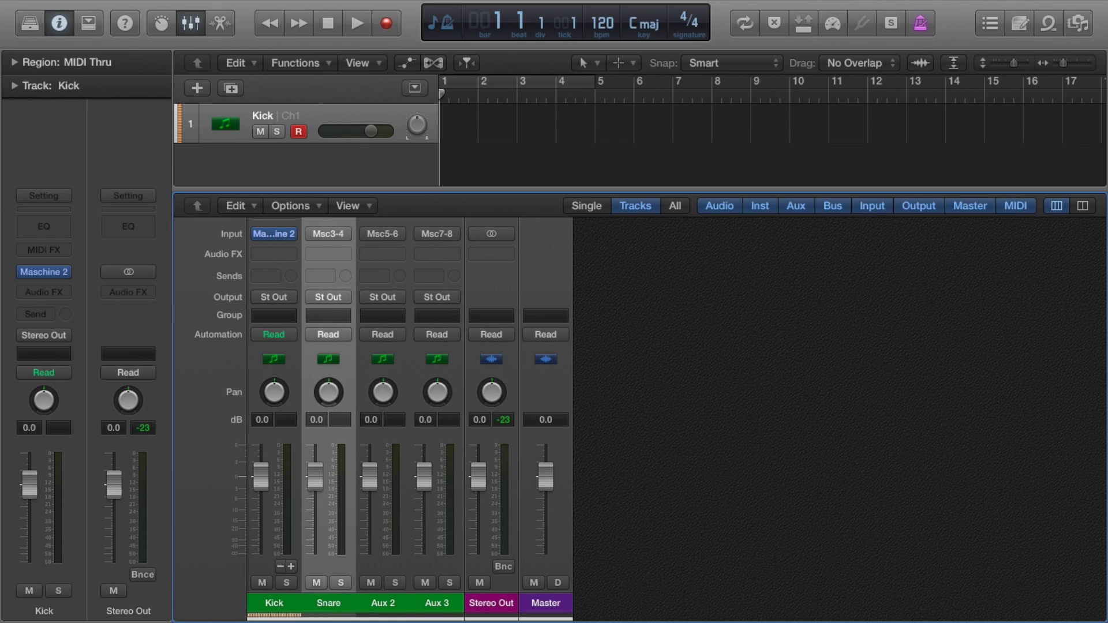
key("Tab")
type("Hi-Hat")
key("Tab")
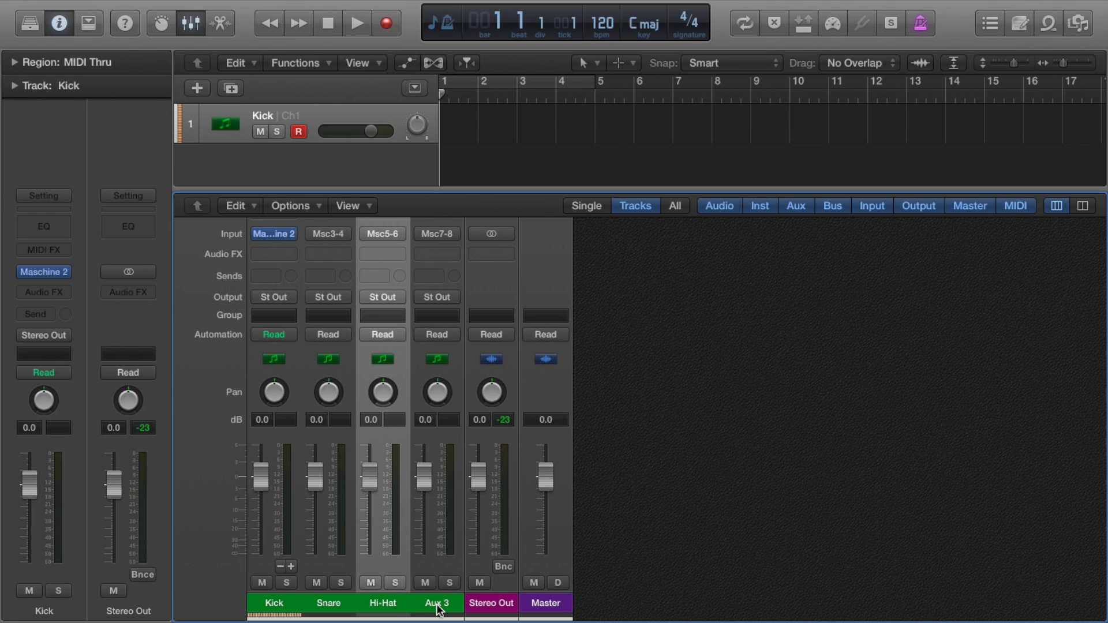
type("OH")
key("Return")
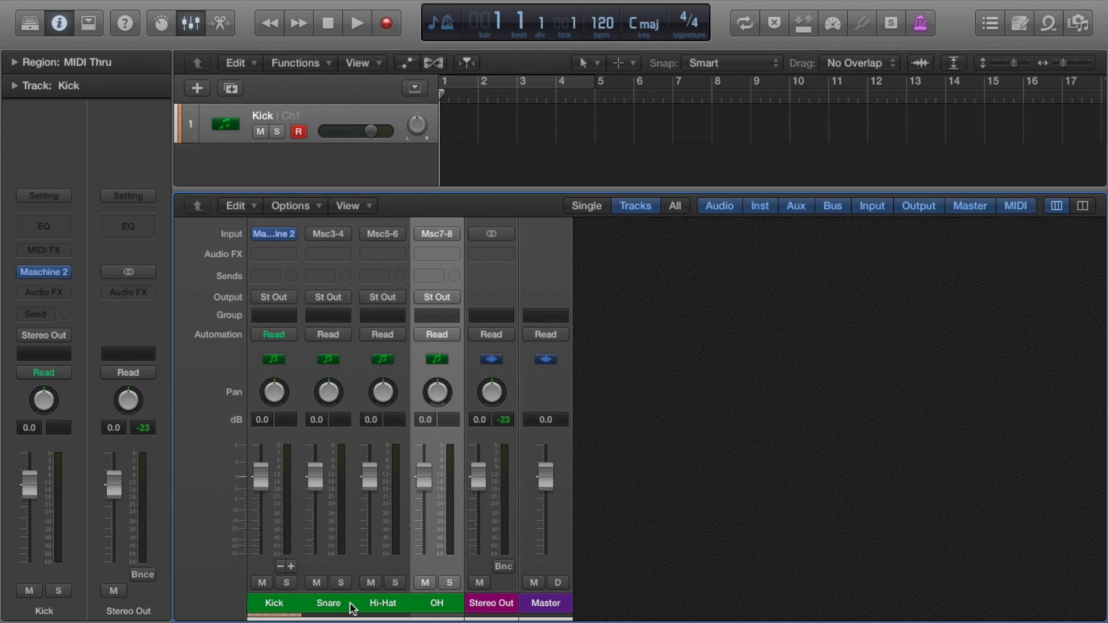
Step: Create tracks for the Snare, Hi-Hat and OH aux channels
left_click(379, 600, "shift")
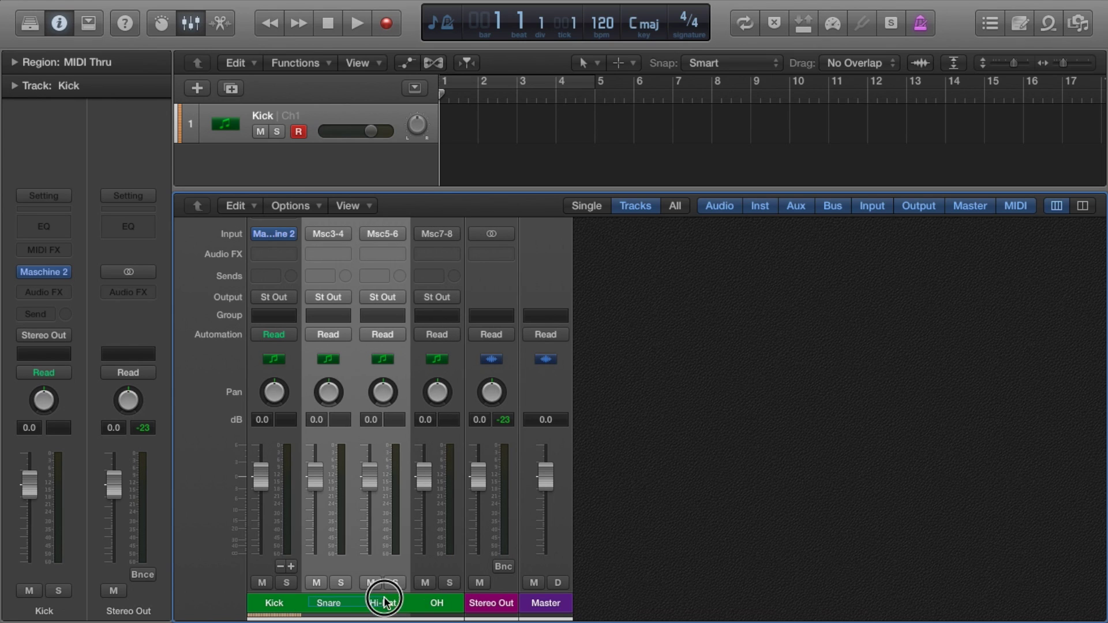
right_click(420, 606)
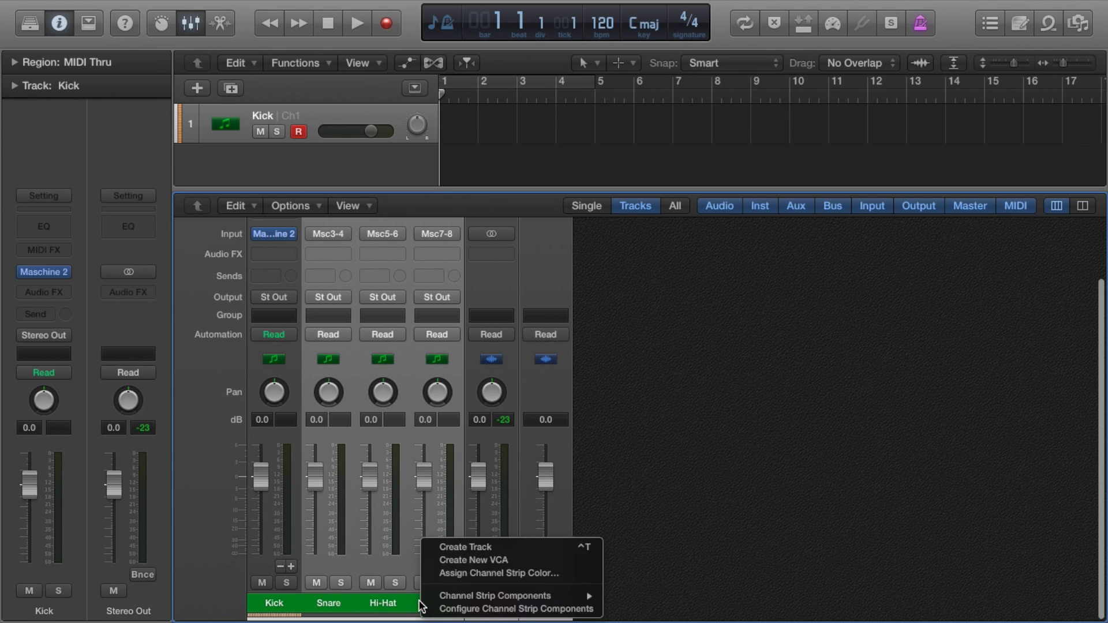
left_click(527, 545)
Step: Hide the mixer and open Maschine 2 on the Kick channel with its preset header collapsed
key("x")
left_click(50, 271)
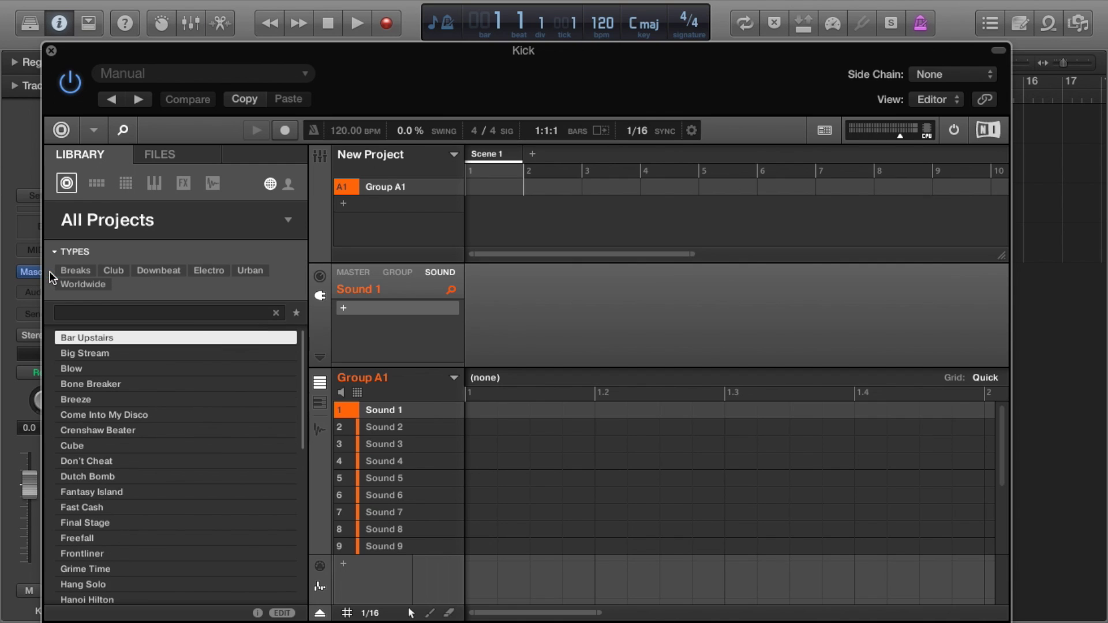
left_click(997, 51)
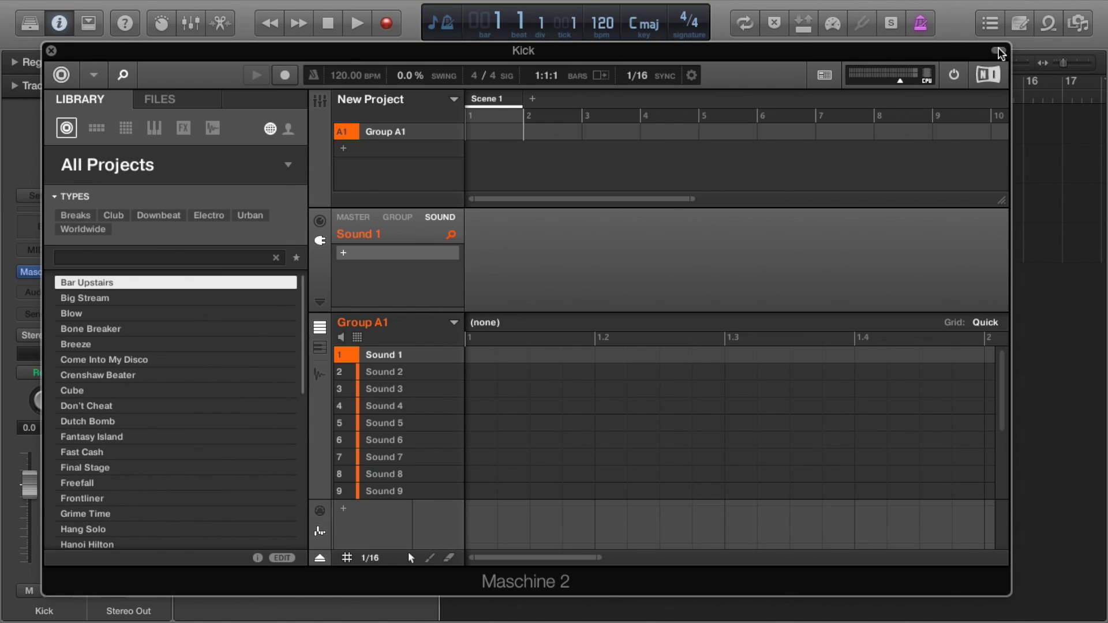
Step: Load the 808 Kit from the Groups library and review its Sound and Group output and input settings
left_click(96, 128)
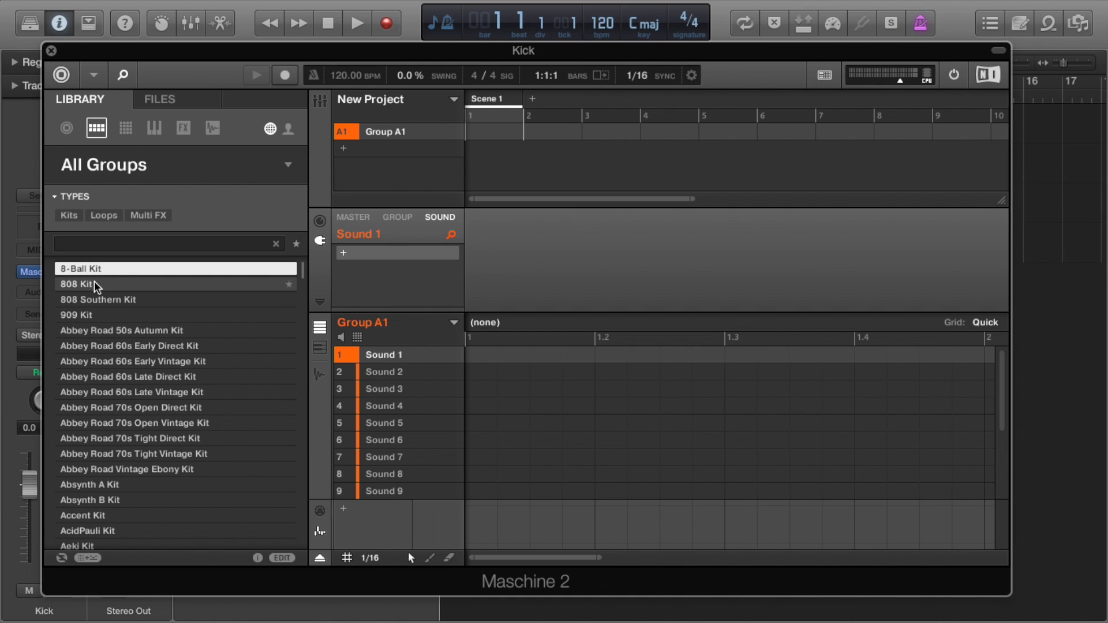
double_click(115, 284)
left_click(320, 222)
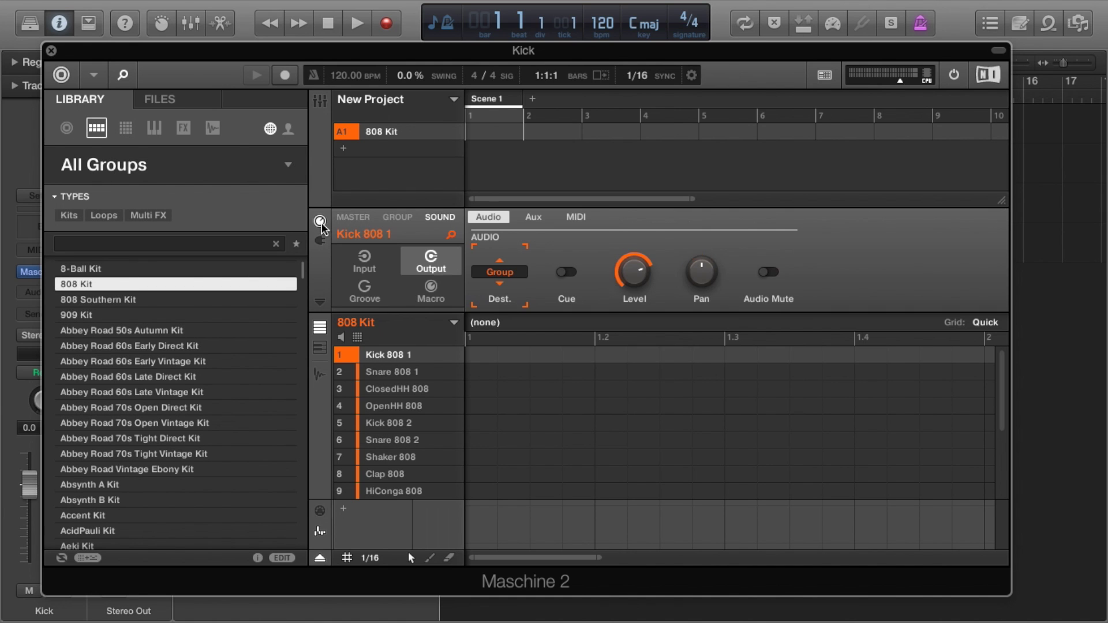
left_click(398, 218)
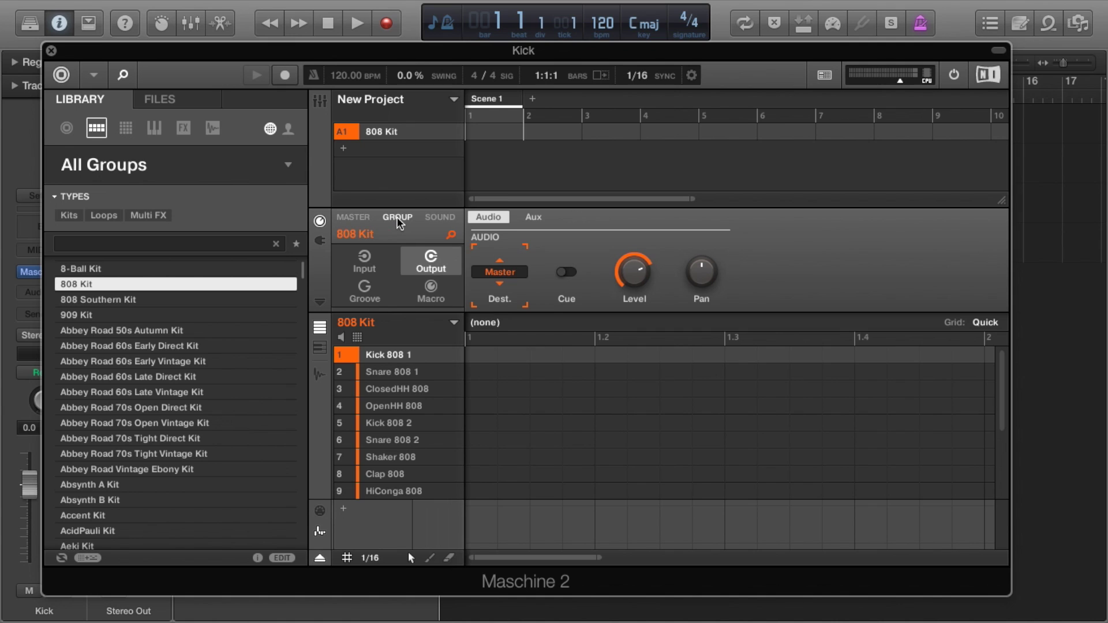
left_click(369, 263)
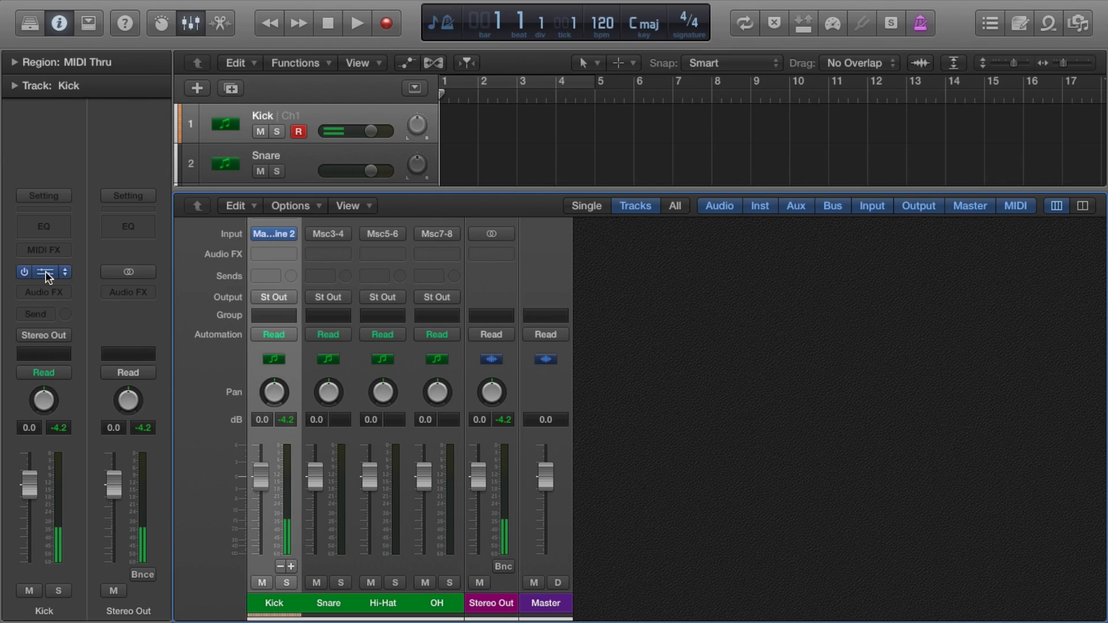
Step: Route Kick 808 1 to output Ext. 1 and Snare 808 1 to Ext. 2
left_click(46, 271)
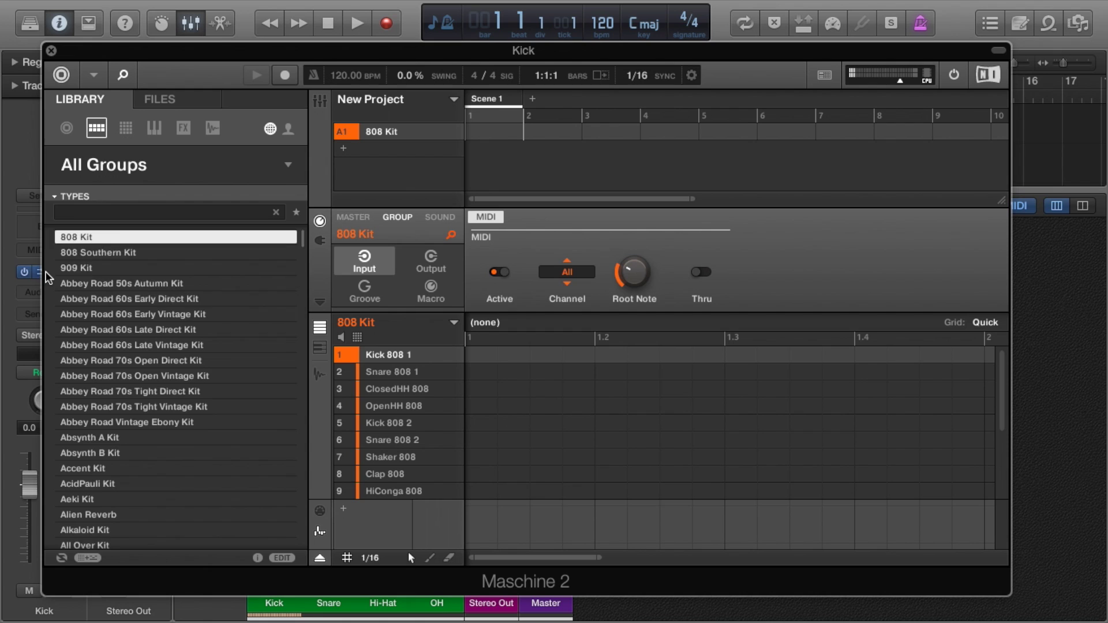
left_click(439, 218)
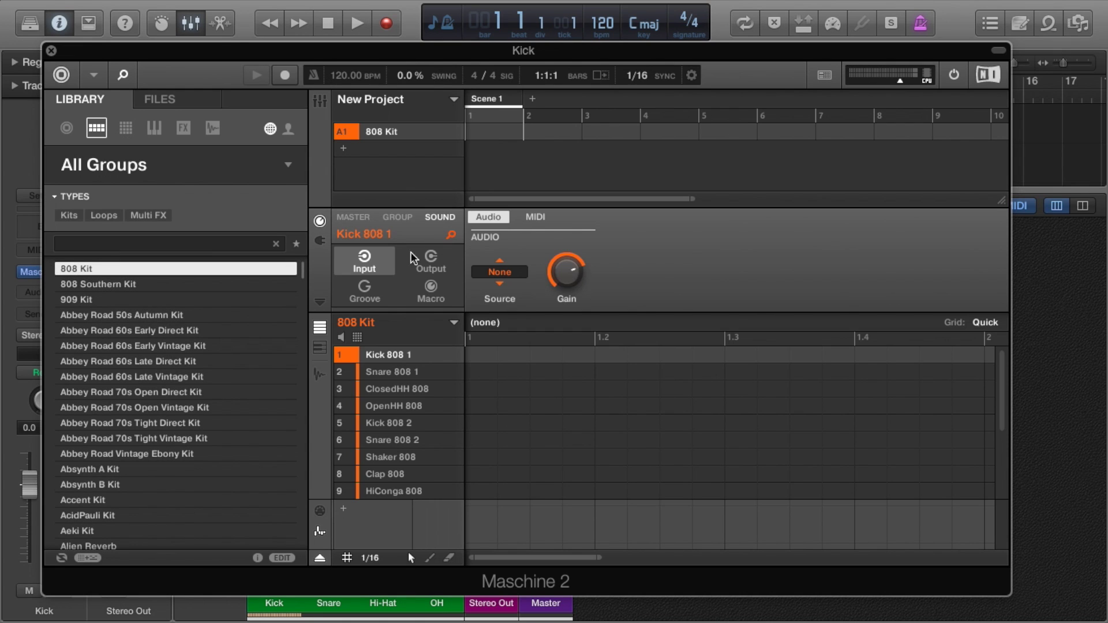
left_click(428, 266)
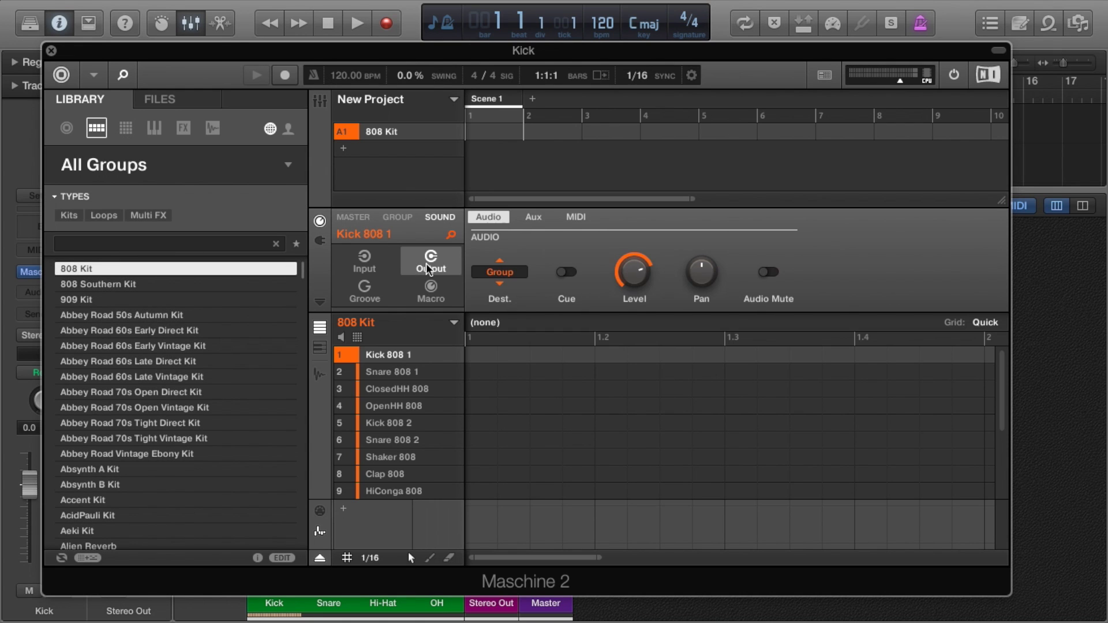
left_click(497, 271)
left_click(547, 295)
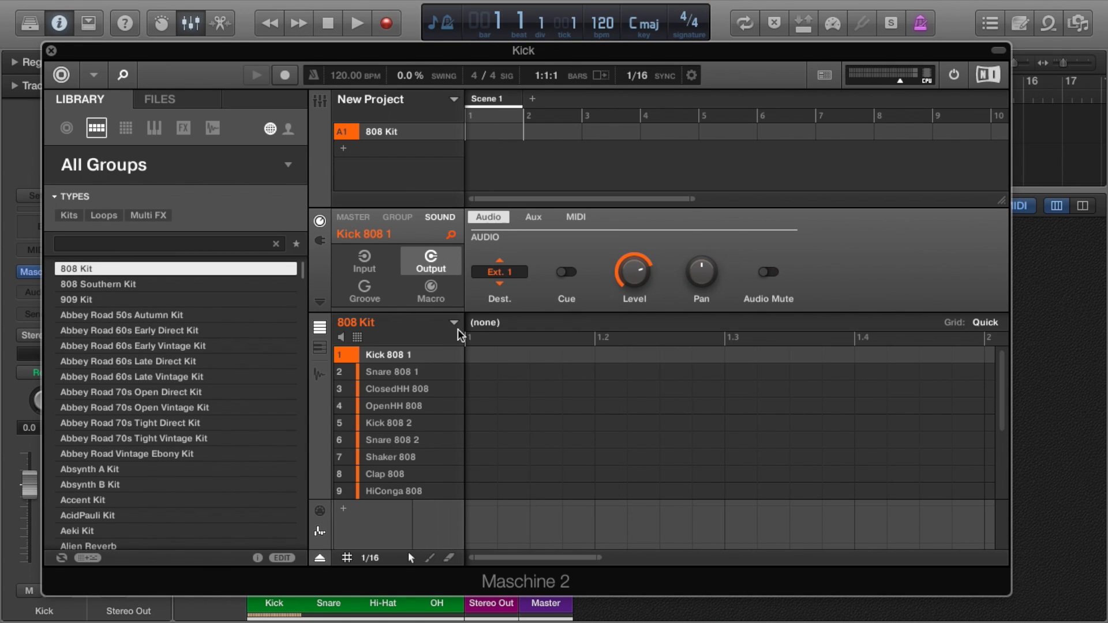
left_click(427, 371)
left_click(507, 282)
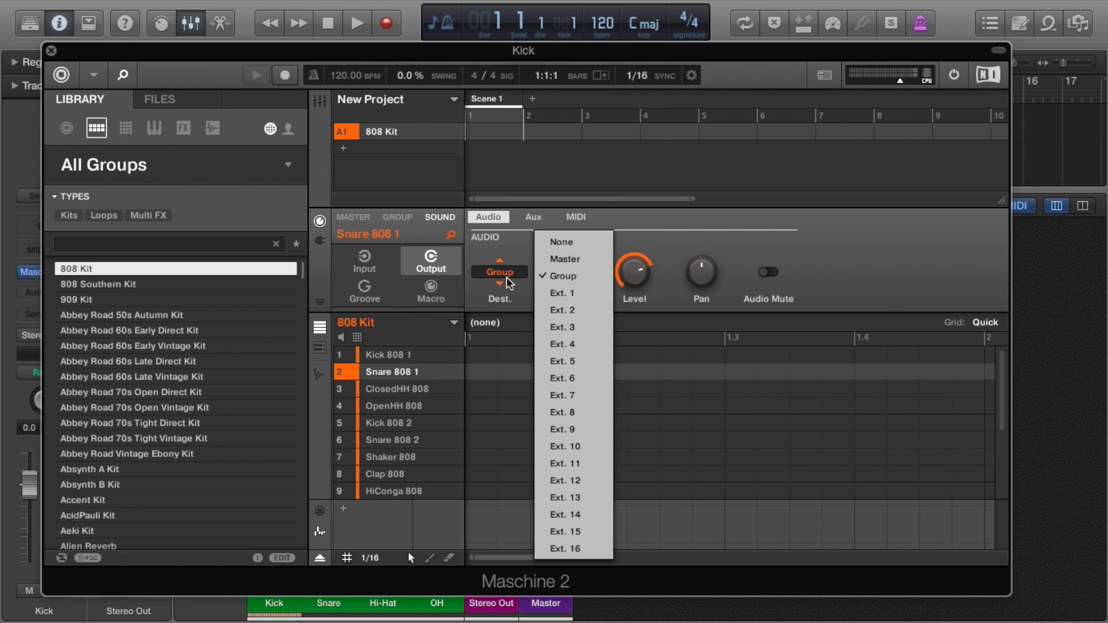
left_click(547, 310)
Step: Route ClosedHH 808 to Ext. 3 and OpenHH 808 to Ext. 4, then close Maschine
left_click(402, 392)
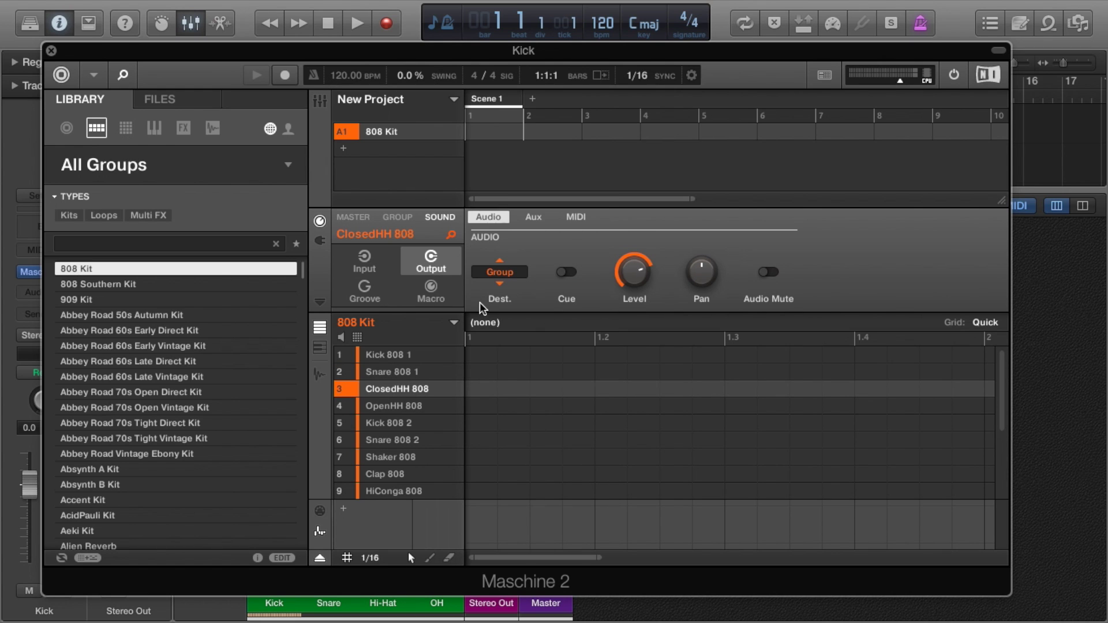
left_click(499, 272)
left_click(548, 325)
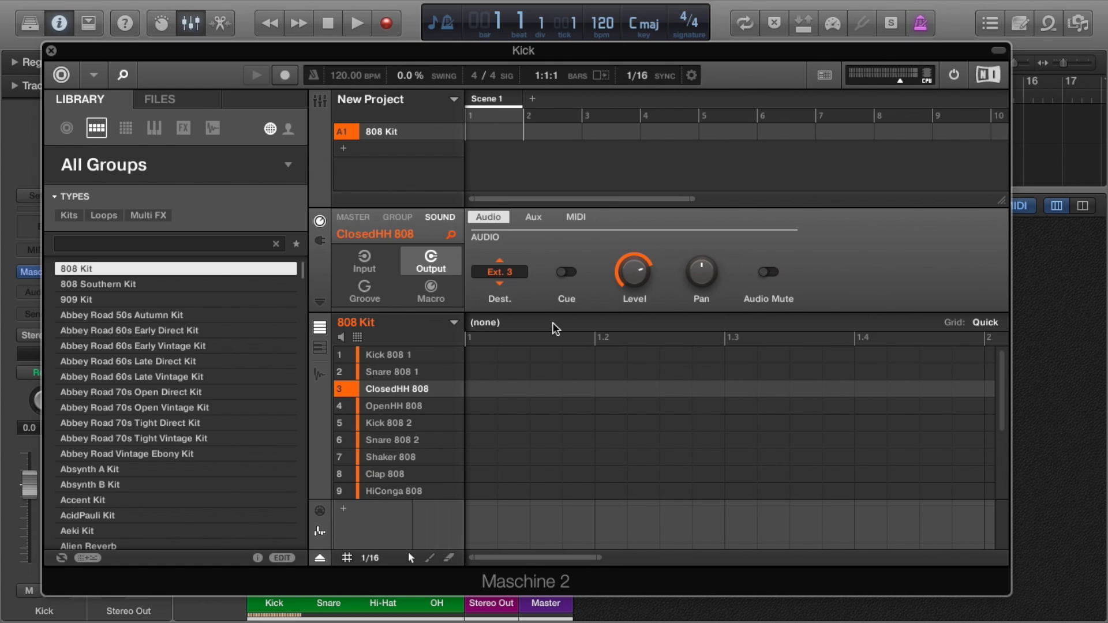
left_click(390, 405)
left_click(500, 272)
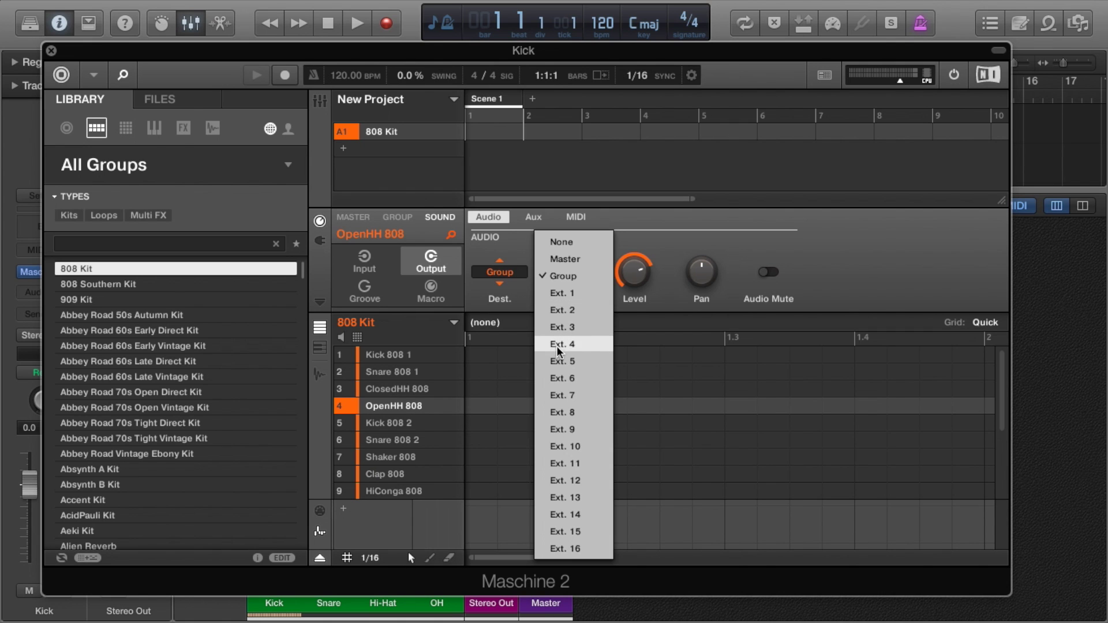
left_click(555, 345)
left_click(51, 50)
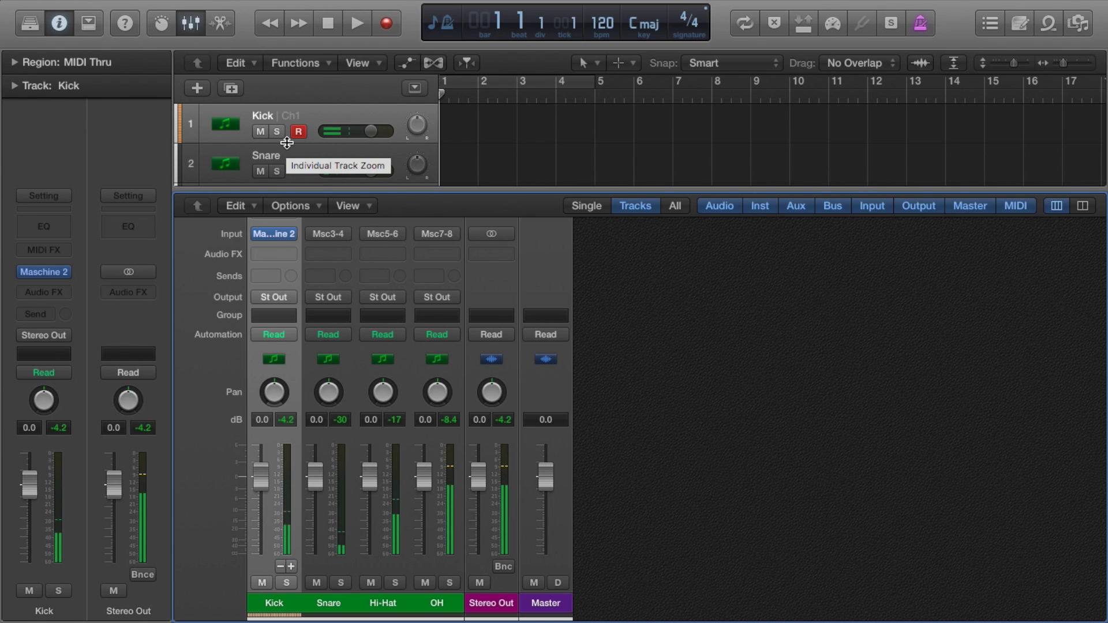
Step: Cycle bars 1–5, record a four-bar Kick region, then start recording the Snare track
key("x")
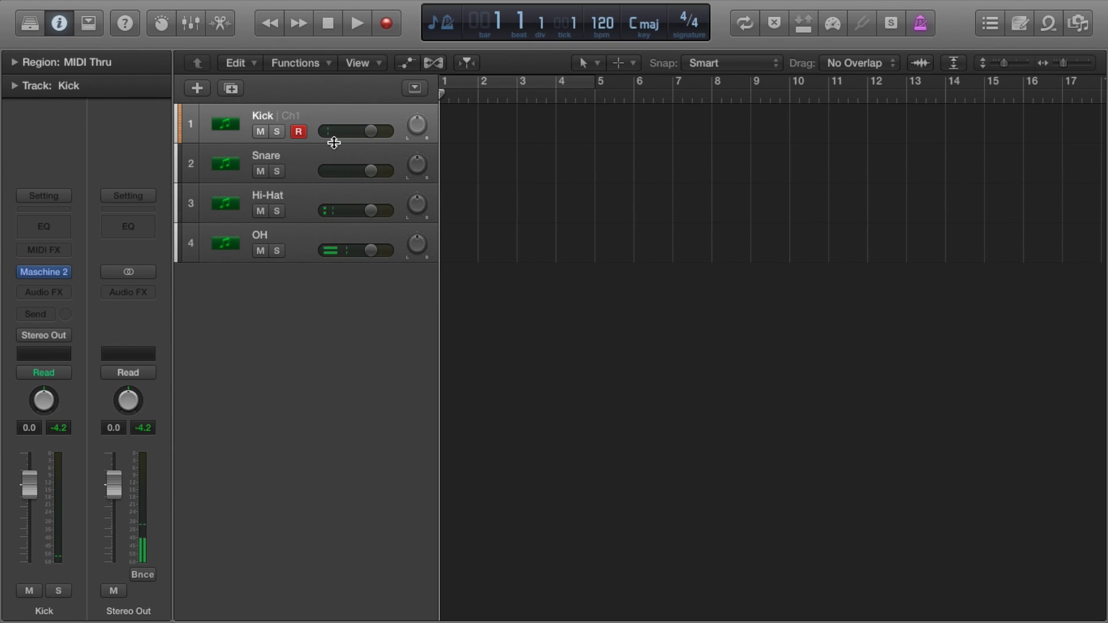
left_click(490, 75)
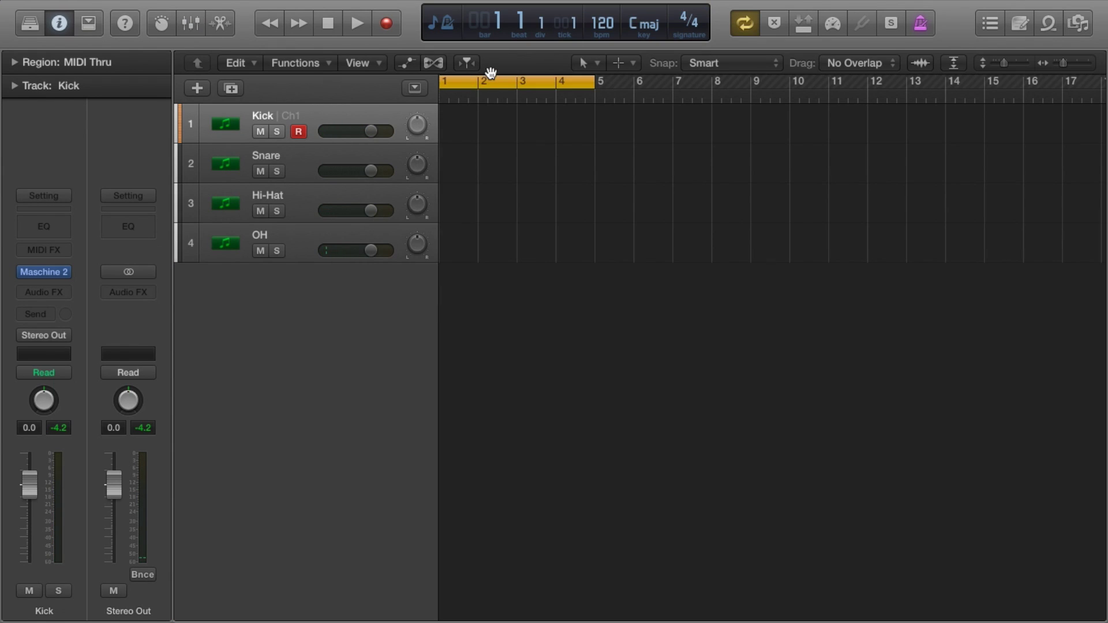
key("r")
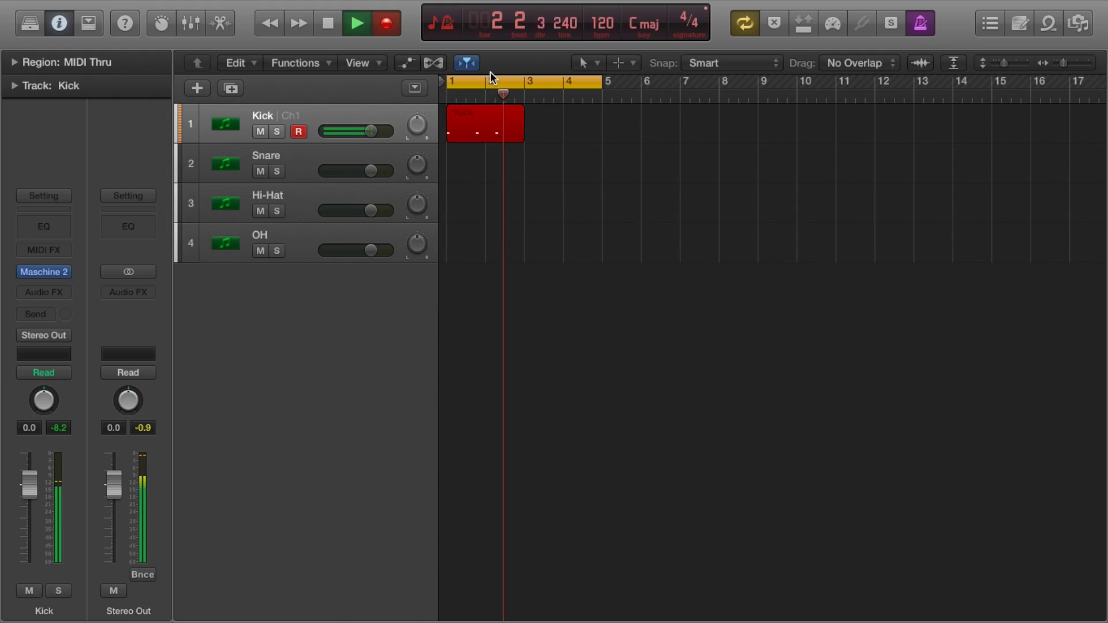
key("space")
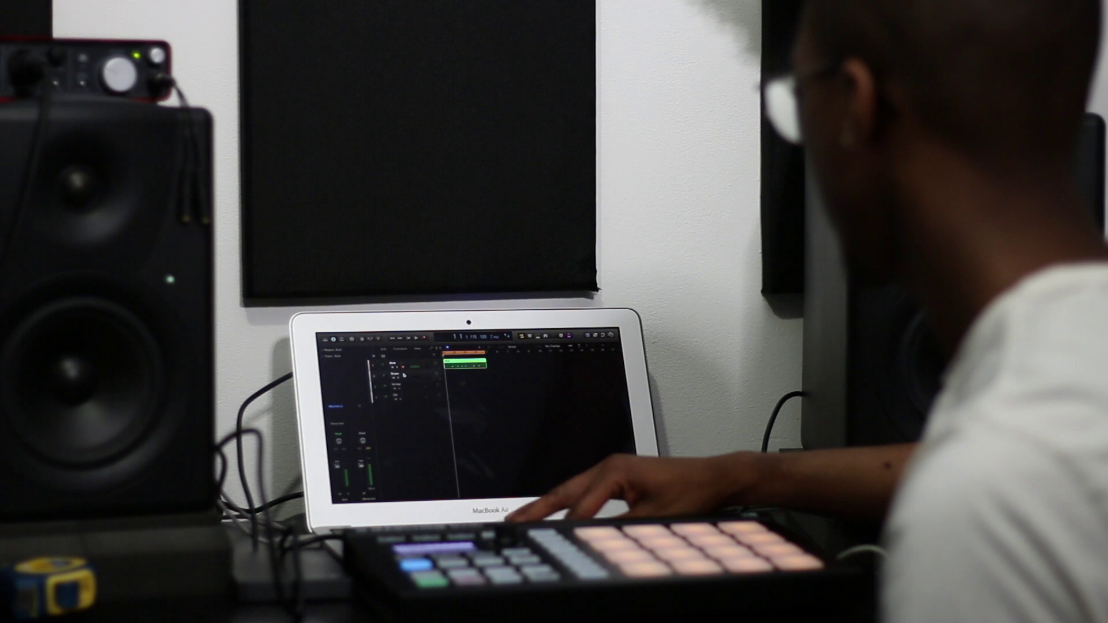
left_click(404, 374)
key("r")
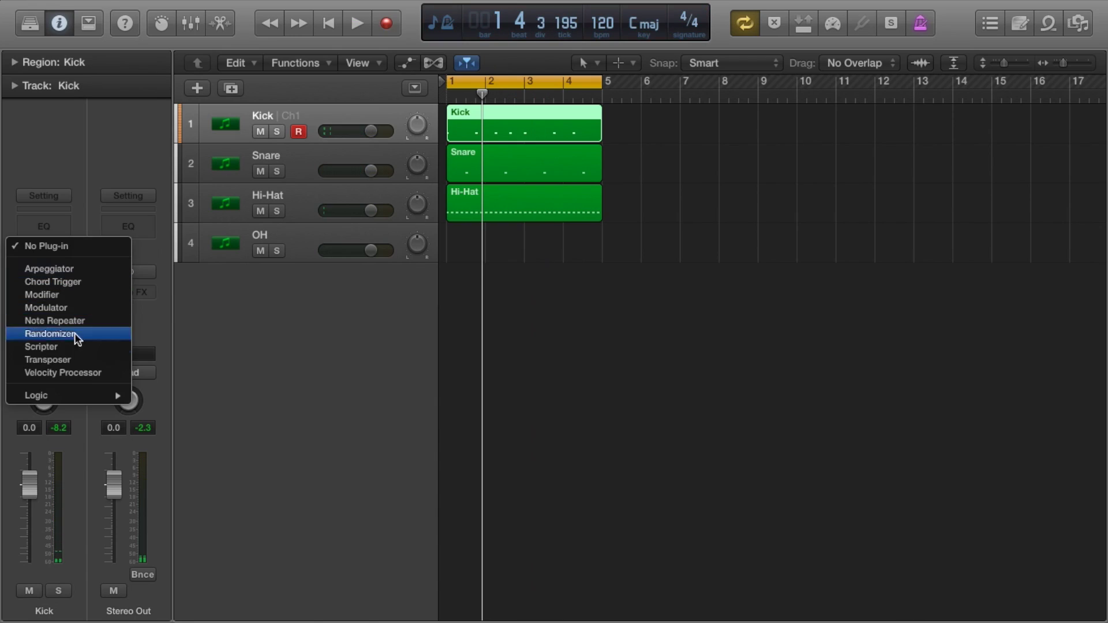
Step: Insert a Velocity Processor on the Kick track and apply the Maximize Velocity preset
left_click(84, 369)
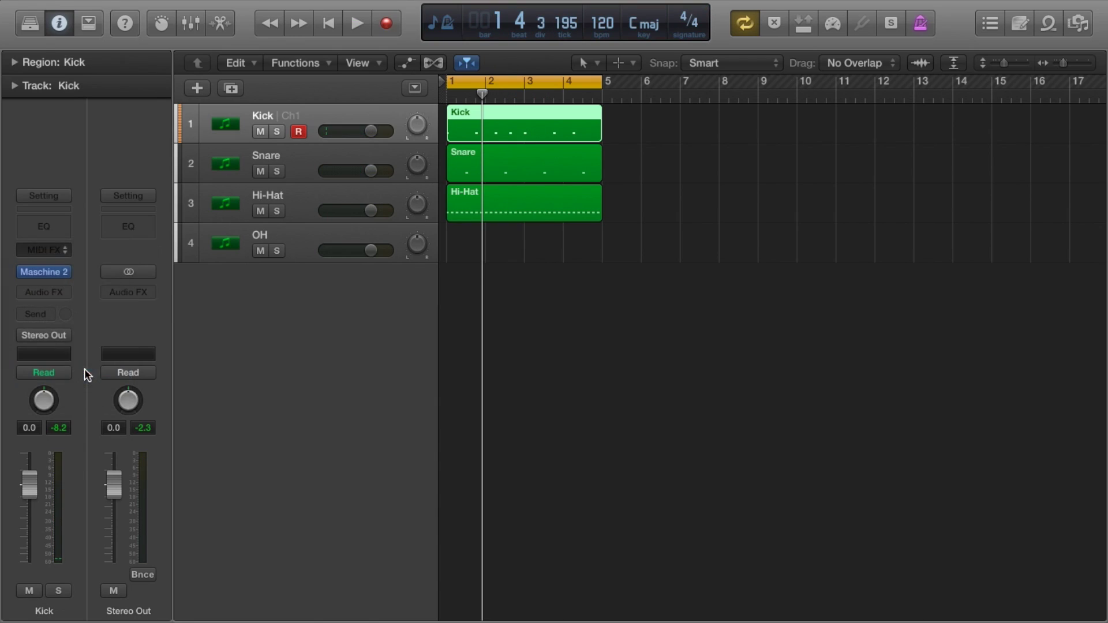
left_click(193, 71)
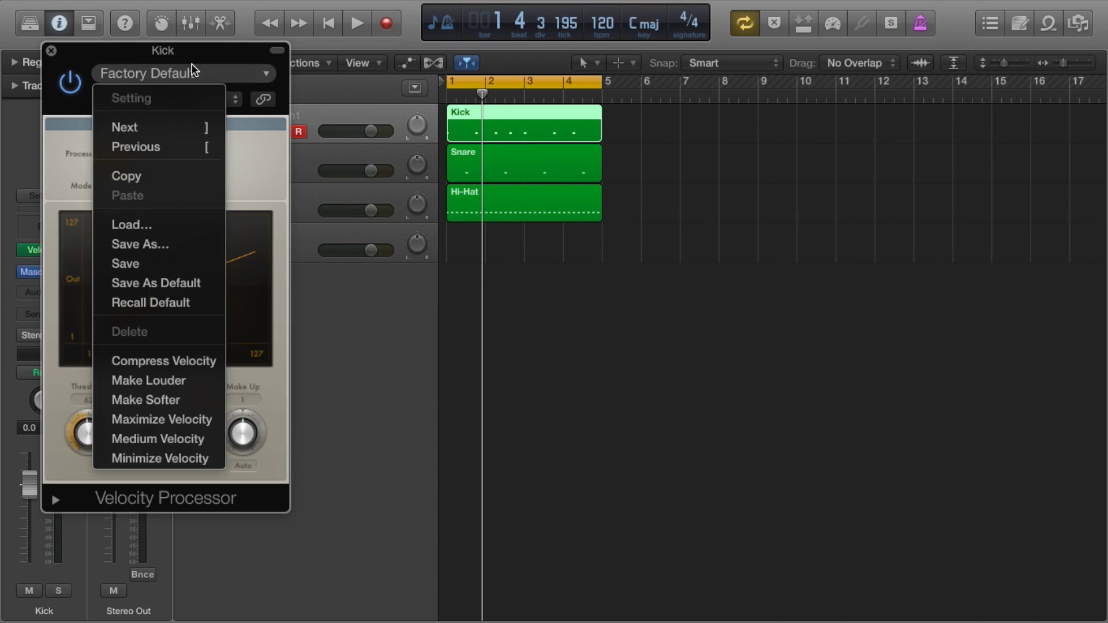
left_click(174, 458)
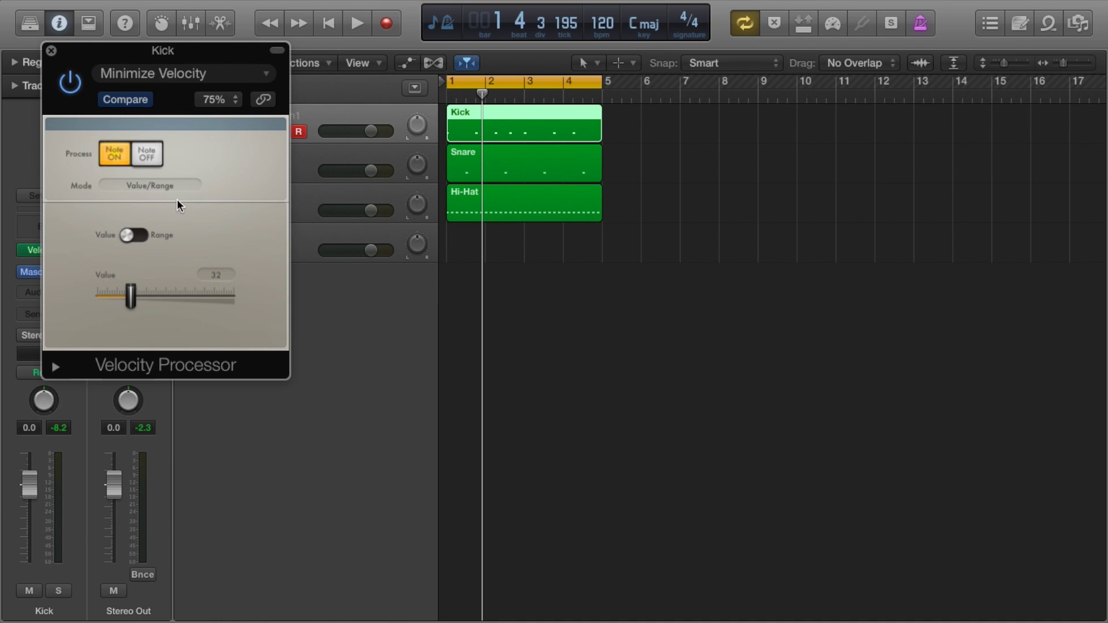
left_click(182, 74)
left_click(188, 426)
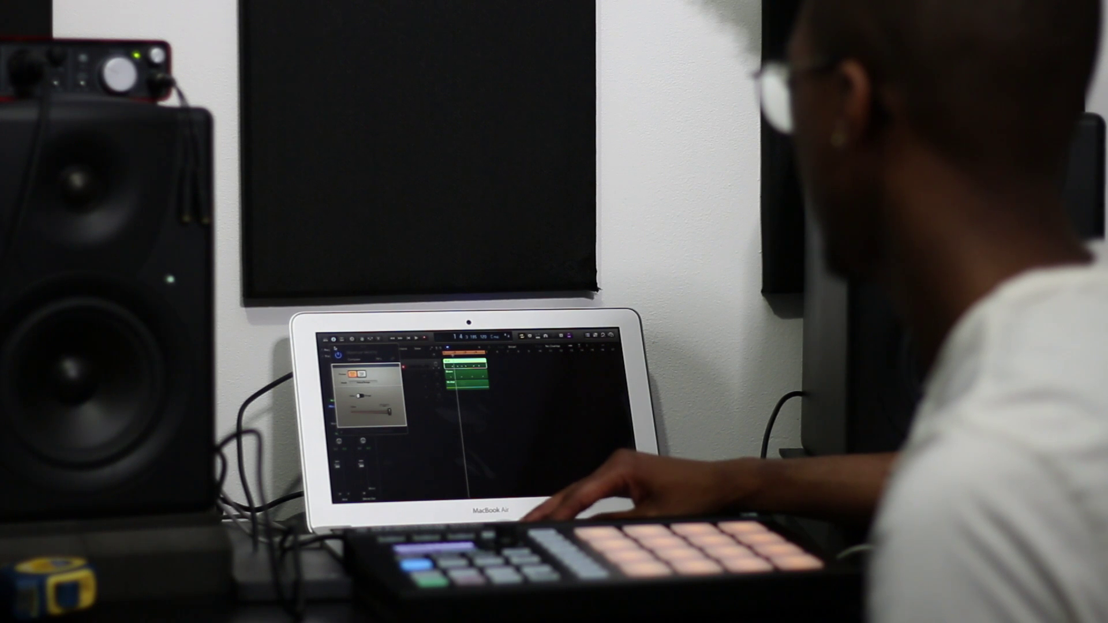
Step: Select the Kick, Snare, Hi-Hat and OH strips, lower them to -8.2 dB, and close the mixer
key("super+w")
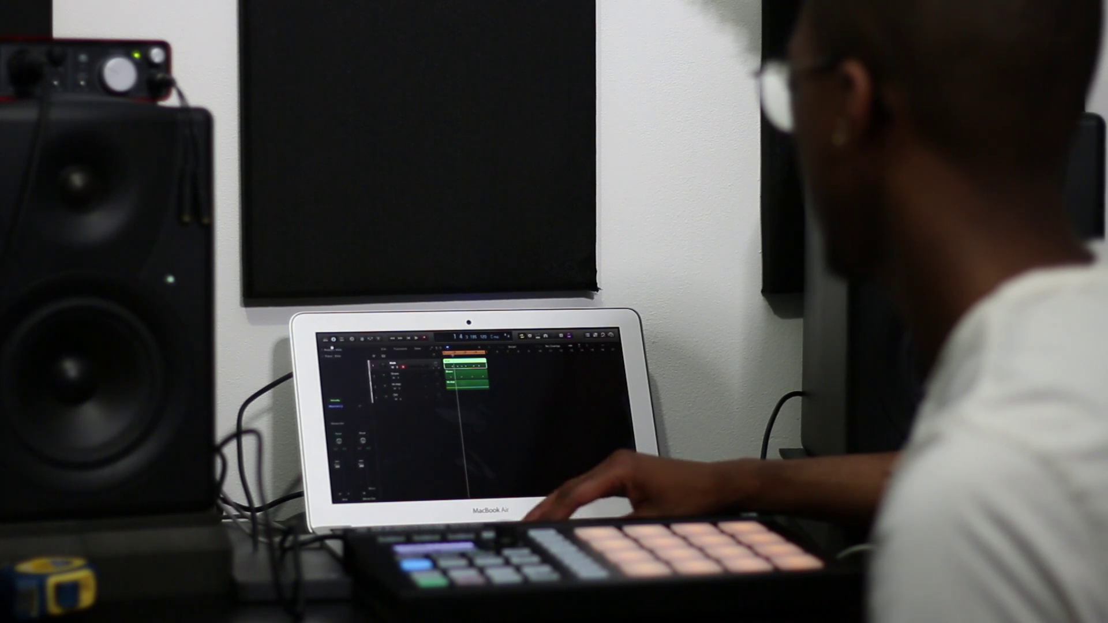
key("x")
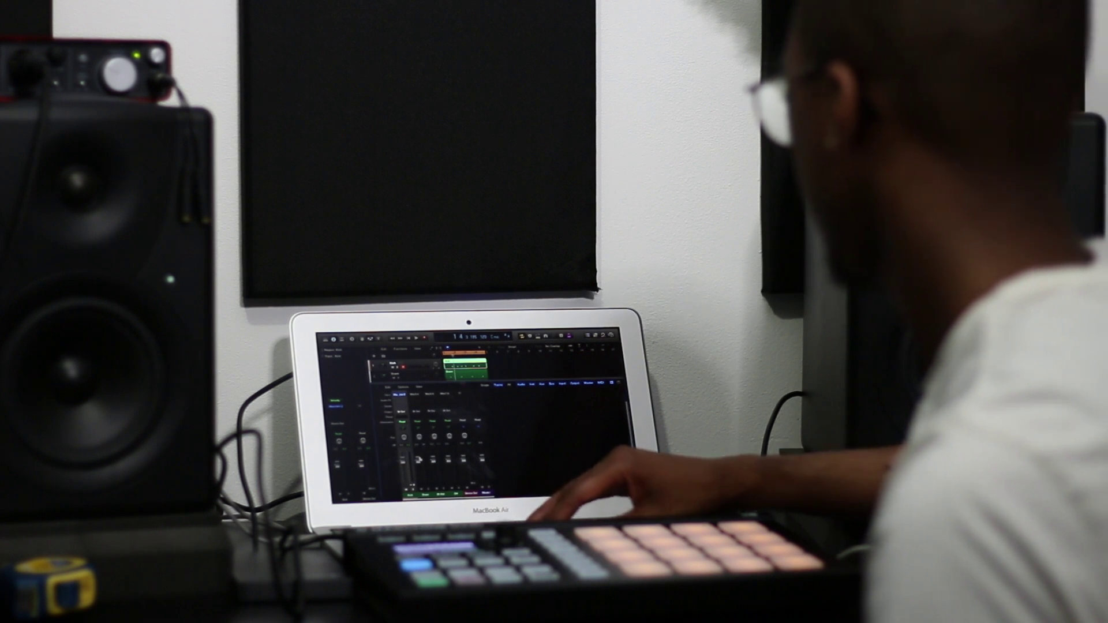
left_click_drag(410, 495, 441, 495)
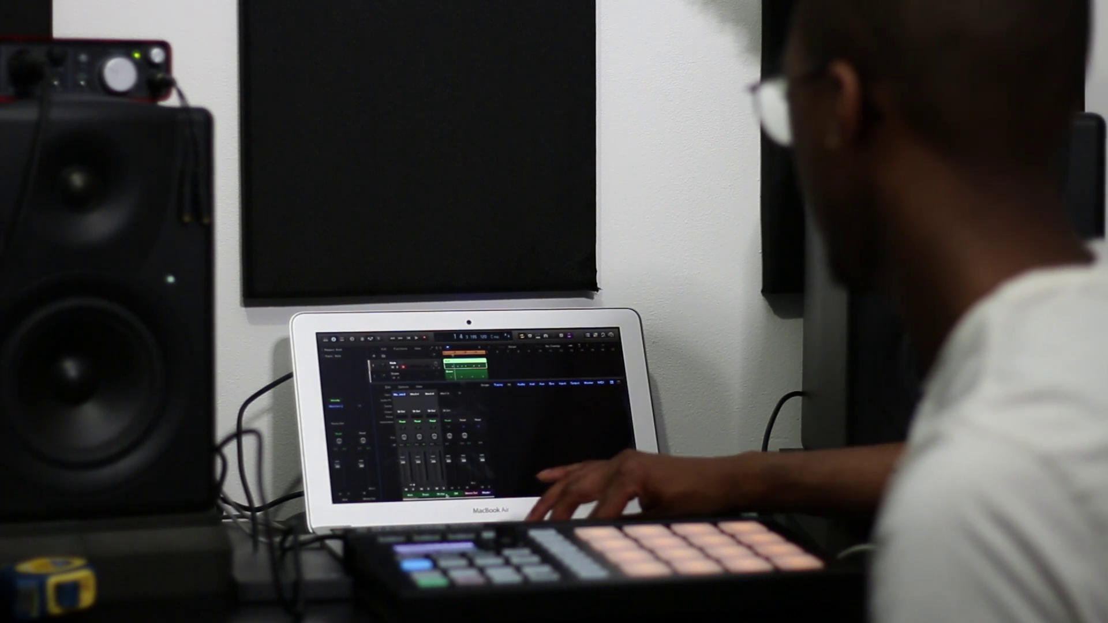
left_click(455, 494, "shift")
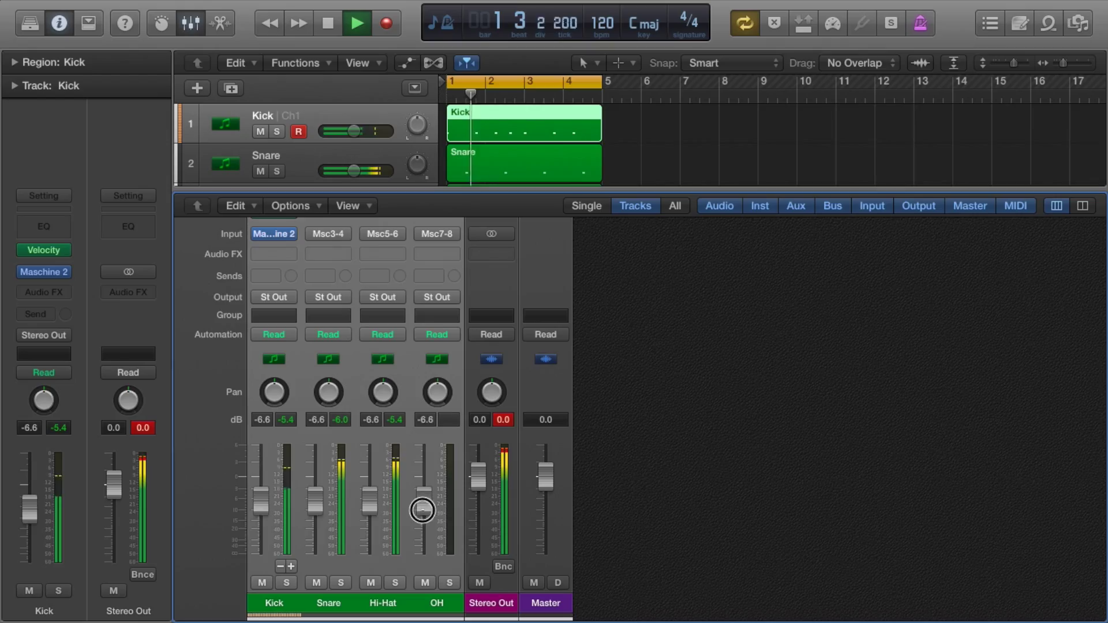
left_click_drag(423, 510, 420, 515)
key("x")
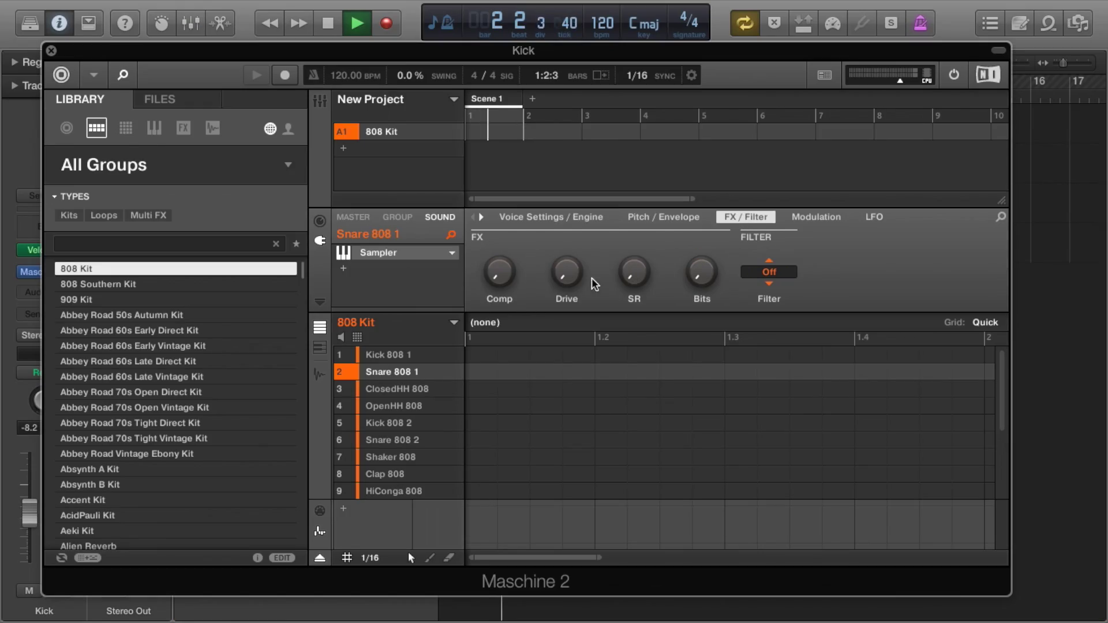
mouse_move(570, 282)
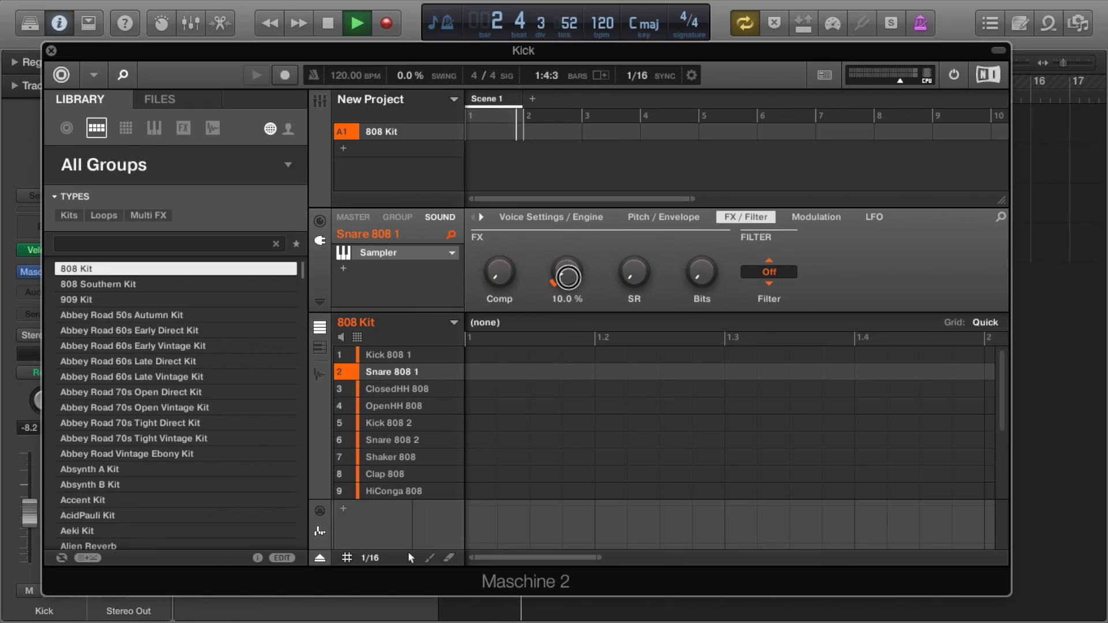